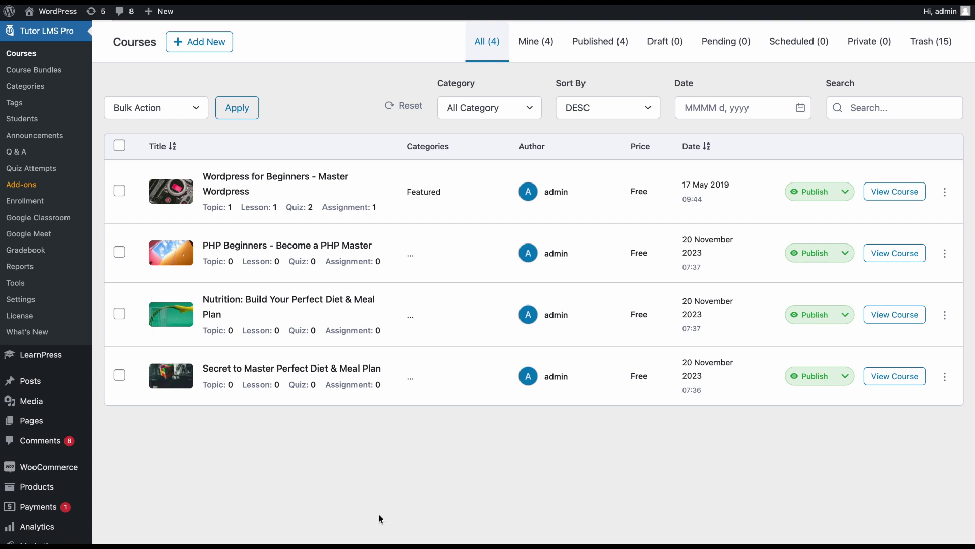
# Step: Enable the Assignments add-on on the Tutor LMS Add-ons page
pyautogui.click(33, 188)
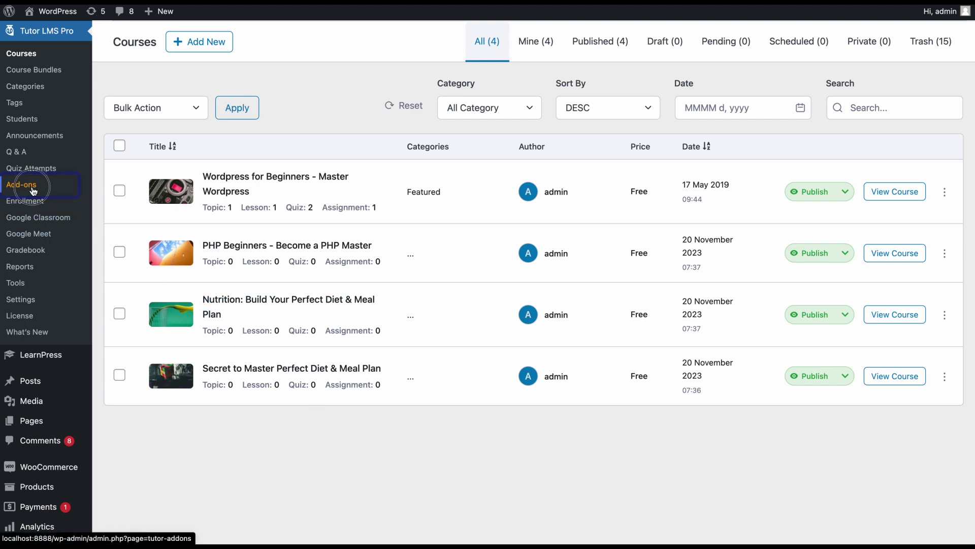
pyautogui.scroll(-2, 244, 334)
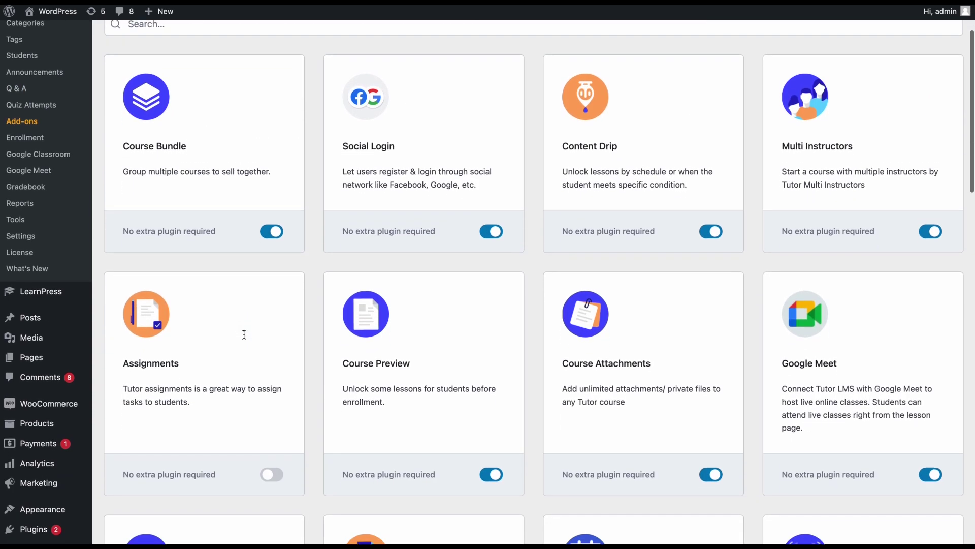
pyautogui.scroll(-1, 244, 334)
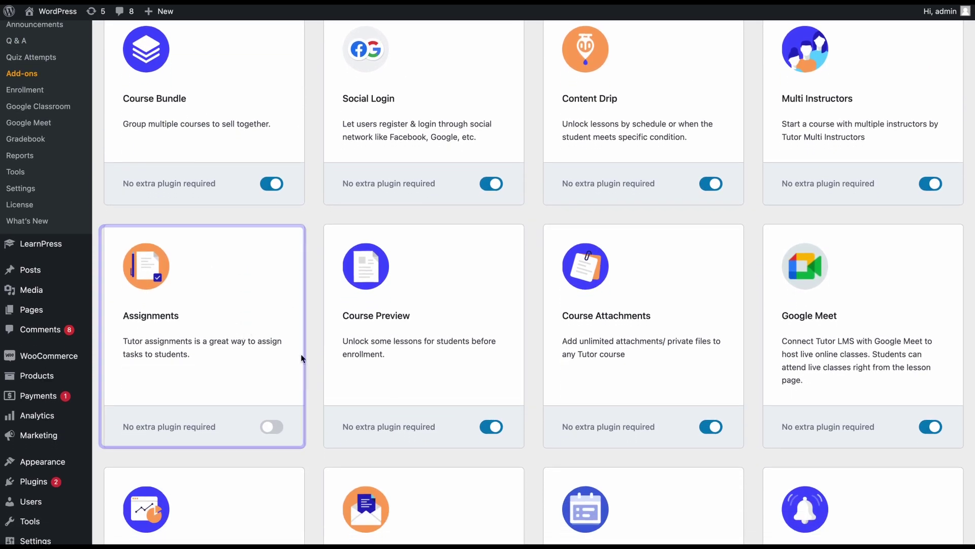
pyautogui.click(274, 430)
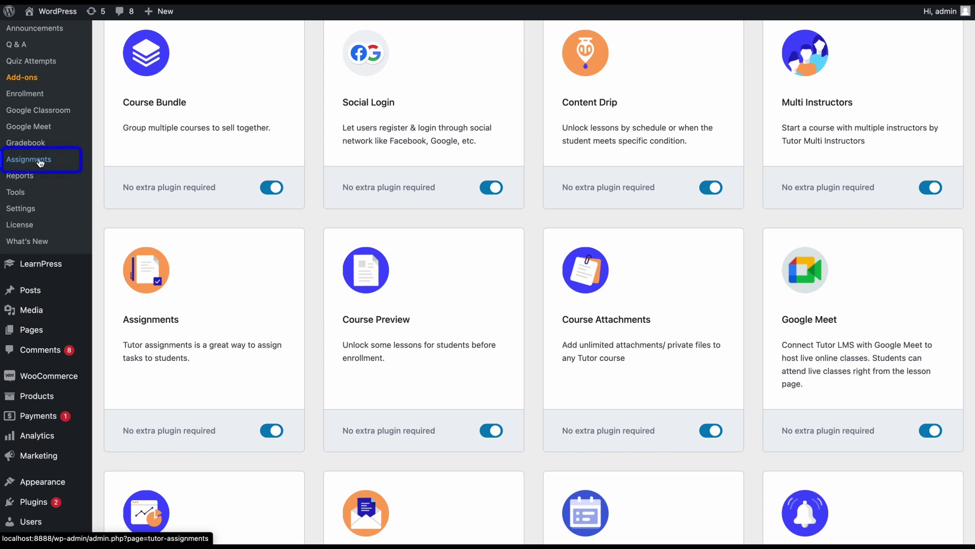
# Step: Return to the Tutor LMS Courses list
pyautogui.scroll(1, 37, 162)
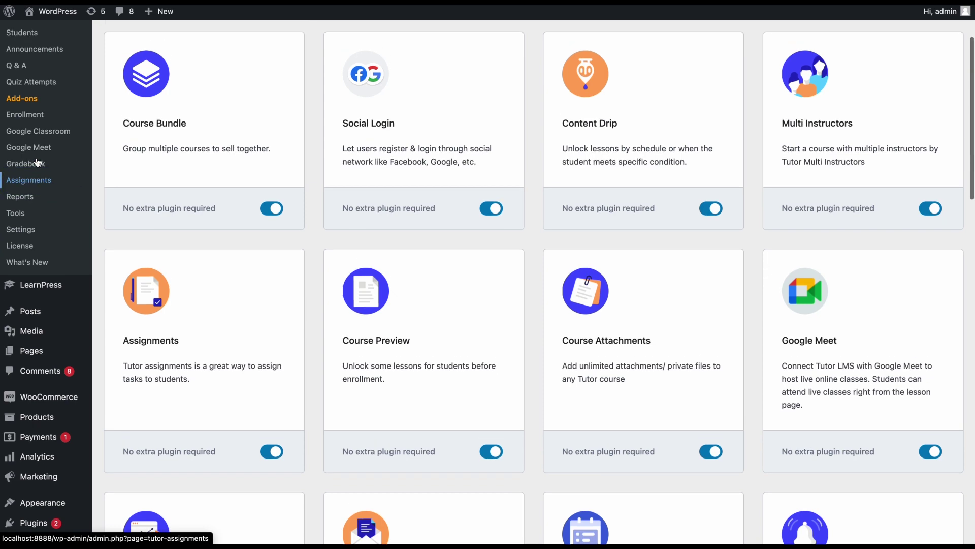
pyautogui.scroll(4, 37, 162)
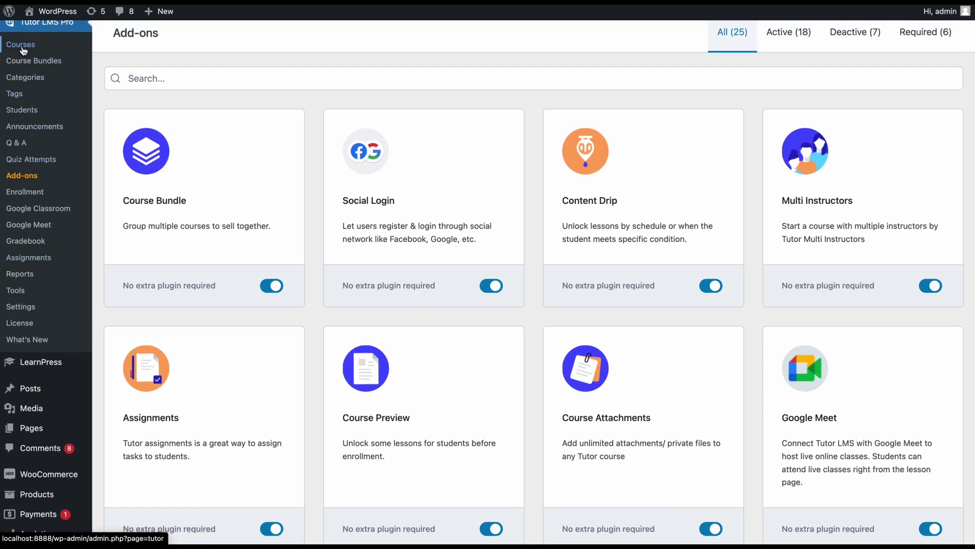
pyautogui.scroll(1, 24, 49)
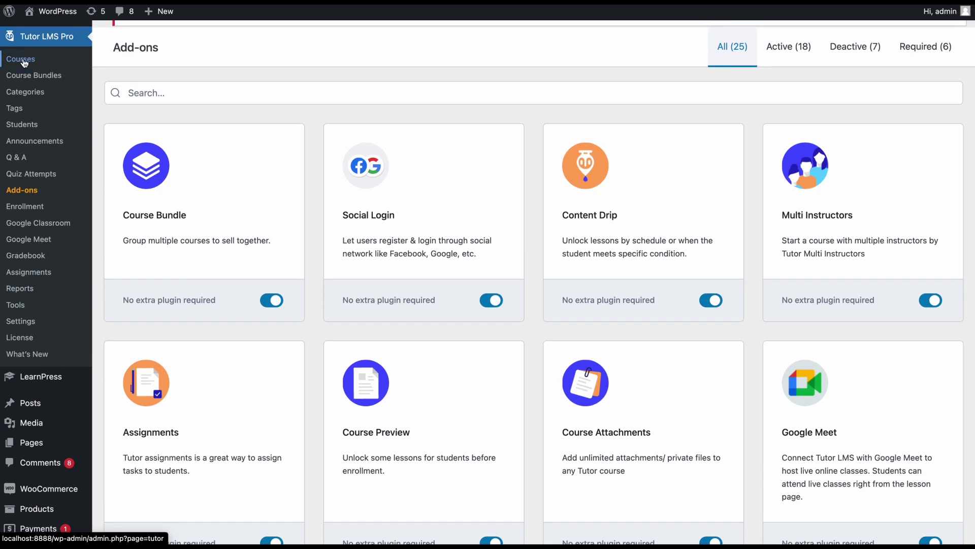
pyautogui.click(23, 61)
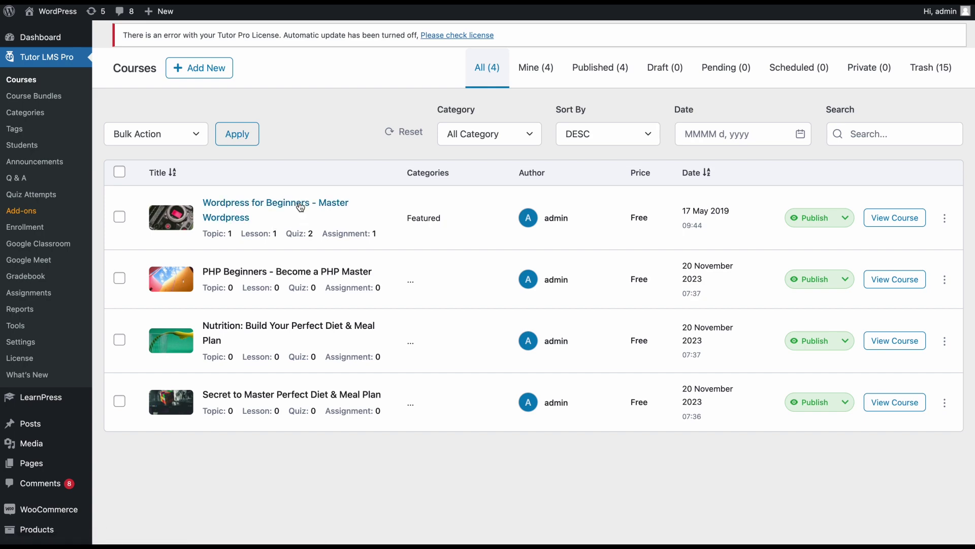
# Step: Edit 'Wordpress for Beginners - Master Wordpress' and expand its How to install WordPress topic
pyautogui.click(300, 206)
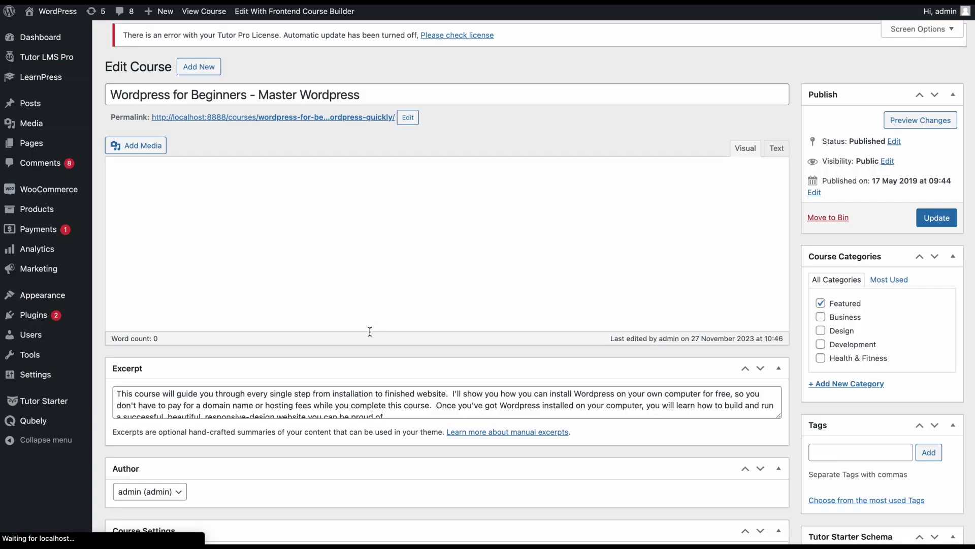
pyautogui.scroll(-10, 370, 339)
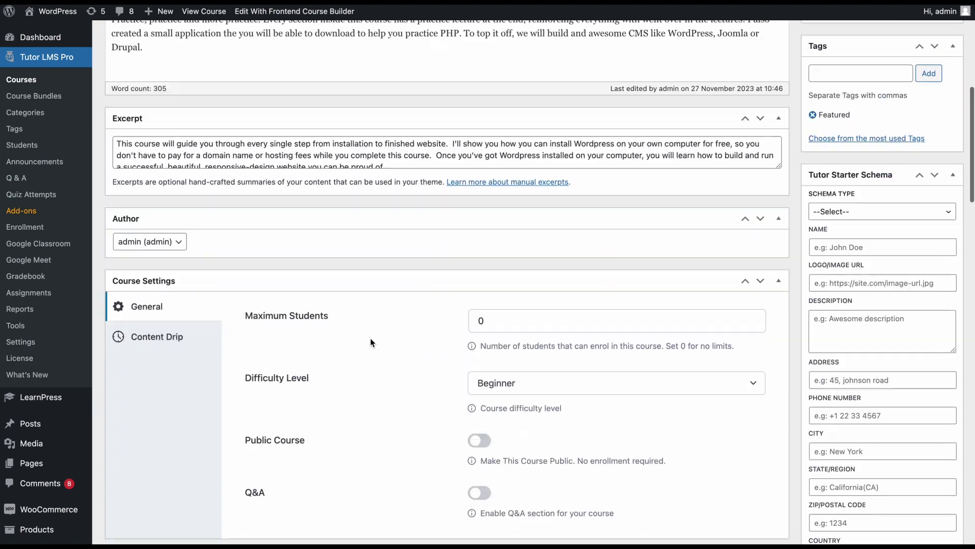
pyautogui.scroll(-6, 370, 338)
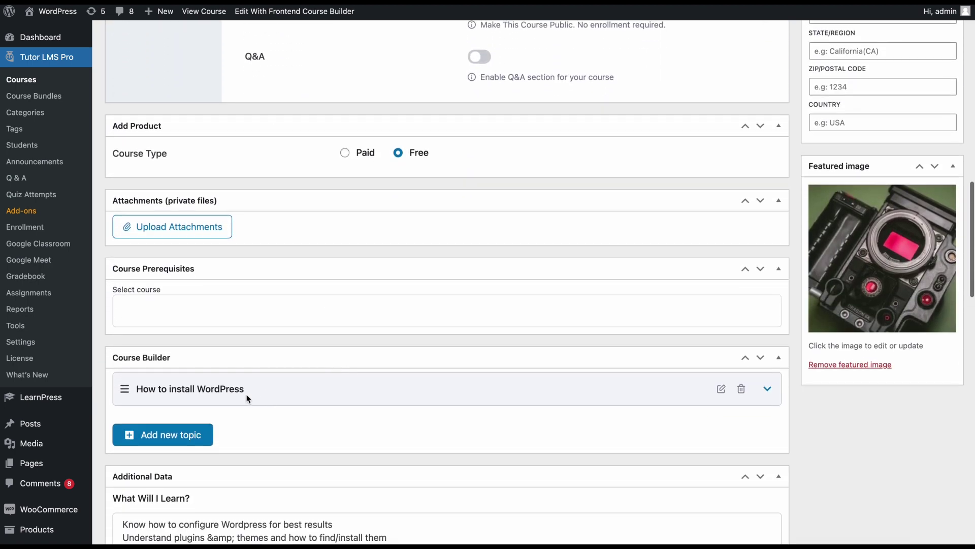
pyautogui.click(233, 391)
pyautogui.scroll(-3, 234, 391)
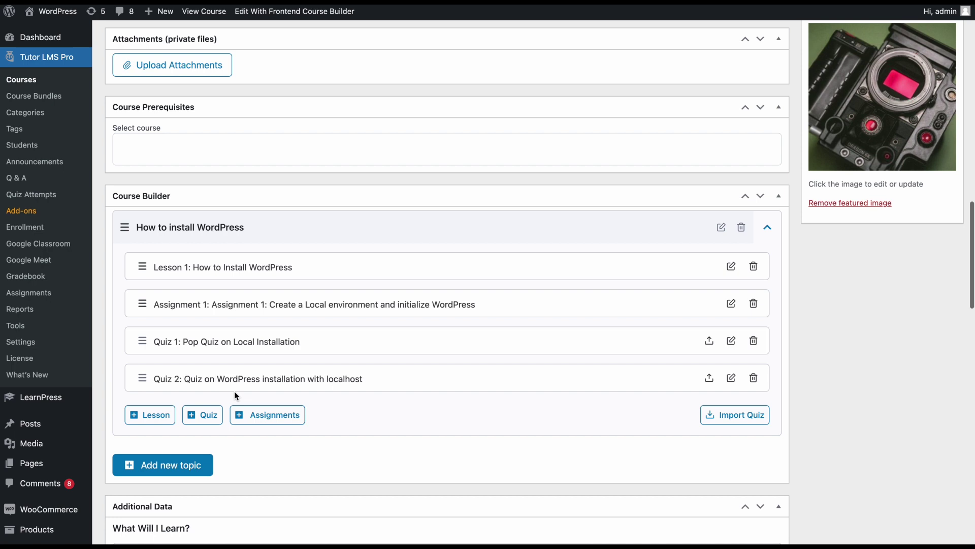
# Step: Add an assignment to the topic titled 'WordPress fundamentals assignment', then place the cursor in Summary
pyautogui.click(293, 420)
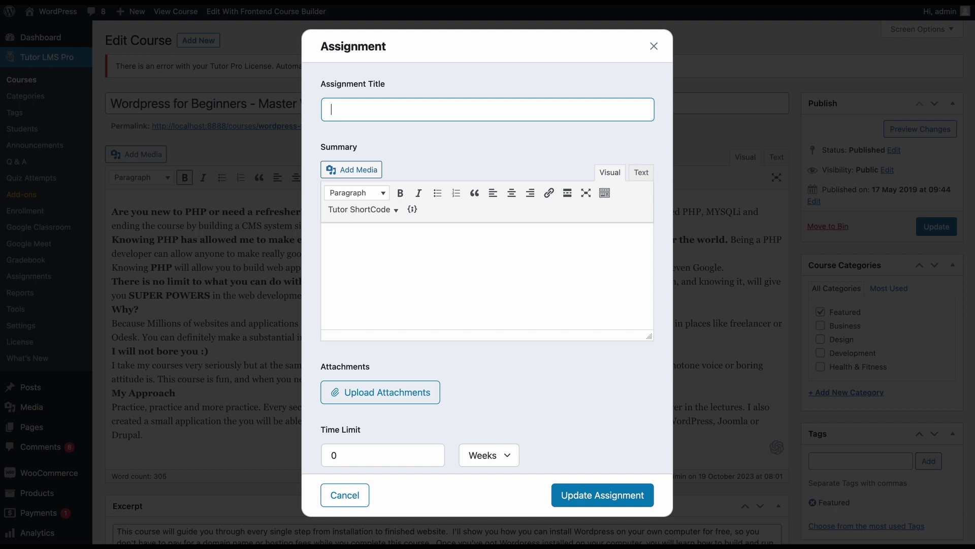
pyautogui.write('WordPress fundamentals assignment')
pyautogui.click(323, 148)
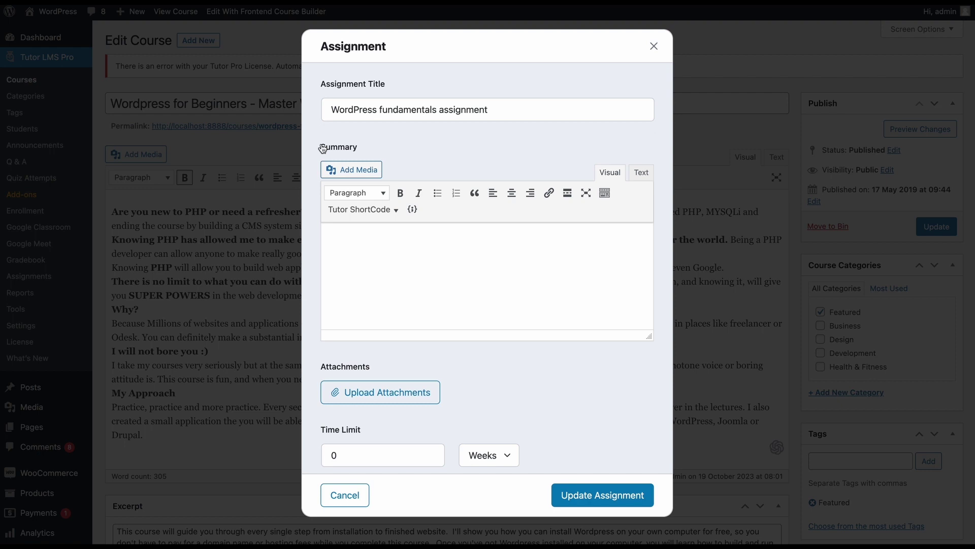
pyautogui.click(395, 243)
pyautogui.scroll(-2, 468, 373)
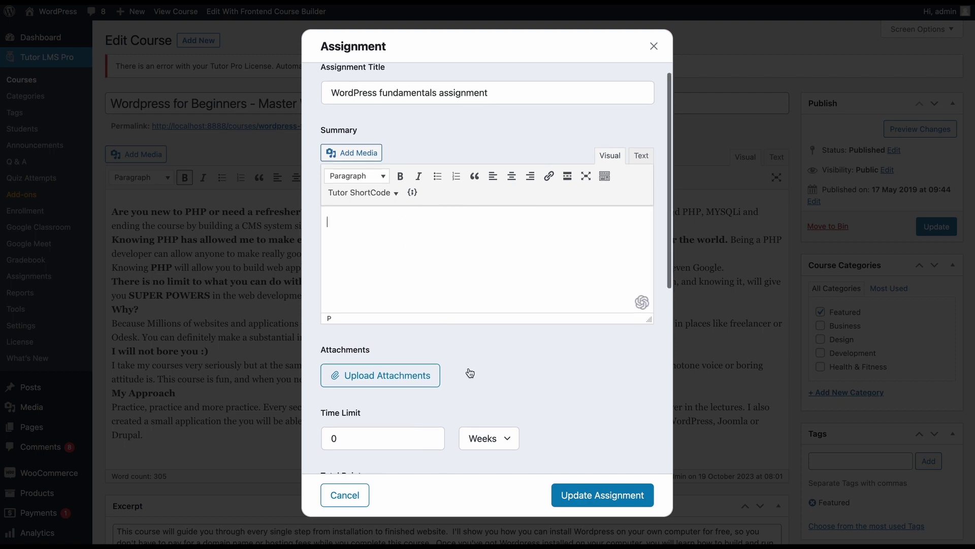
pyautogui.scroll(1, 470, 373)
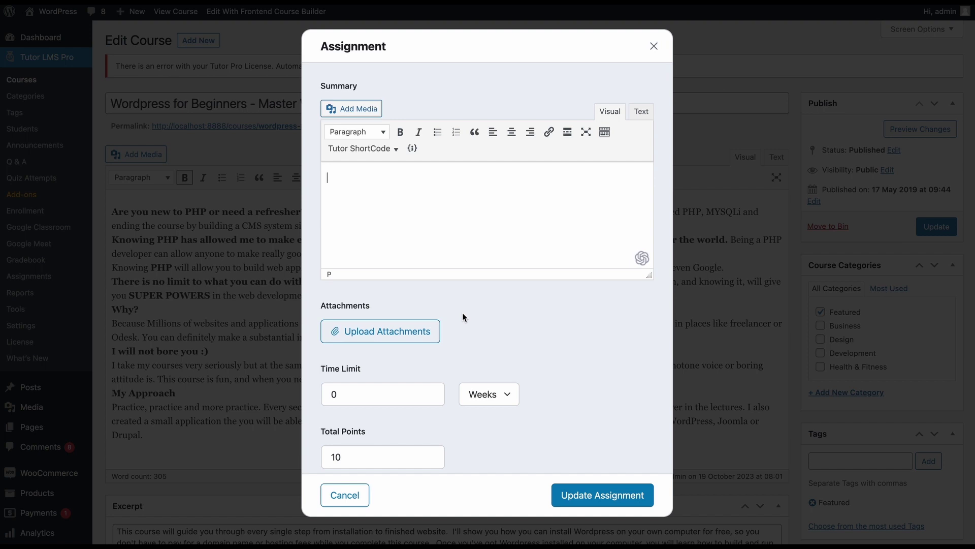
pyautogui.scroll(-3, 462, 317)
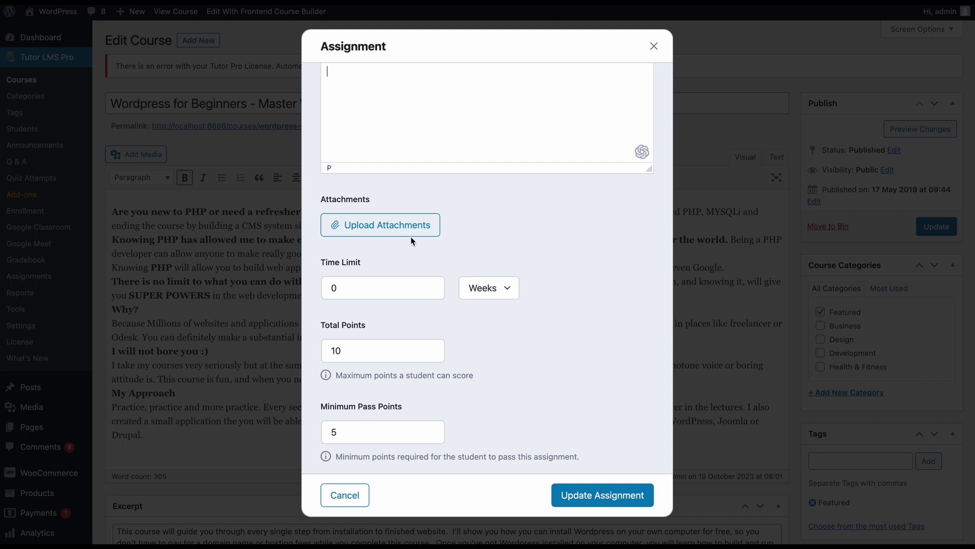
pyautogui.scroll(-3, 411, 236)
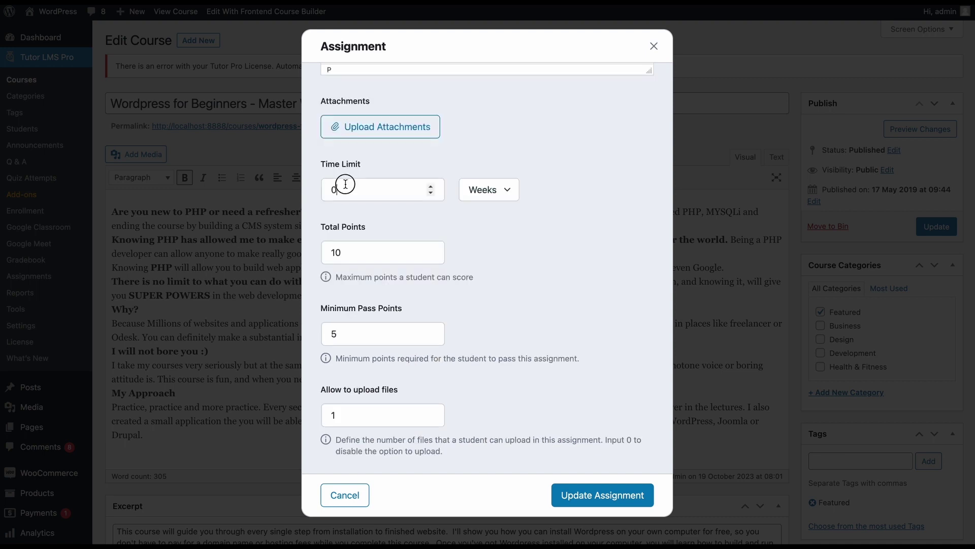
# Step: Change the assignment's Time Limit from 0 to 2 weeks
pyautogui.click(407, 186)
pyautogui.press('BackSpace')
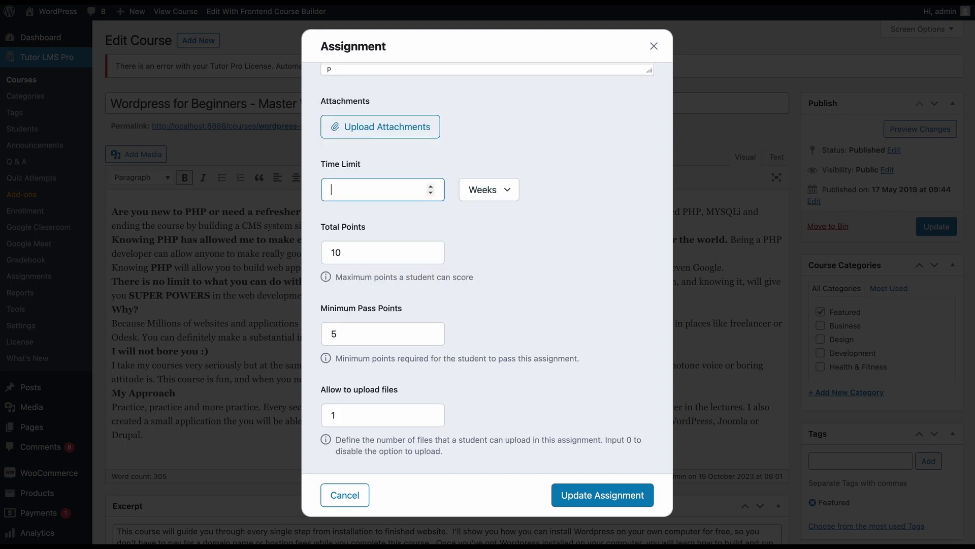
pyautogui.write('2')
pyautogui.click(575, 205)
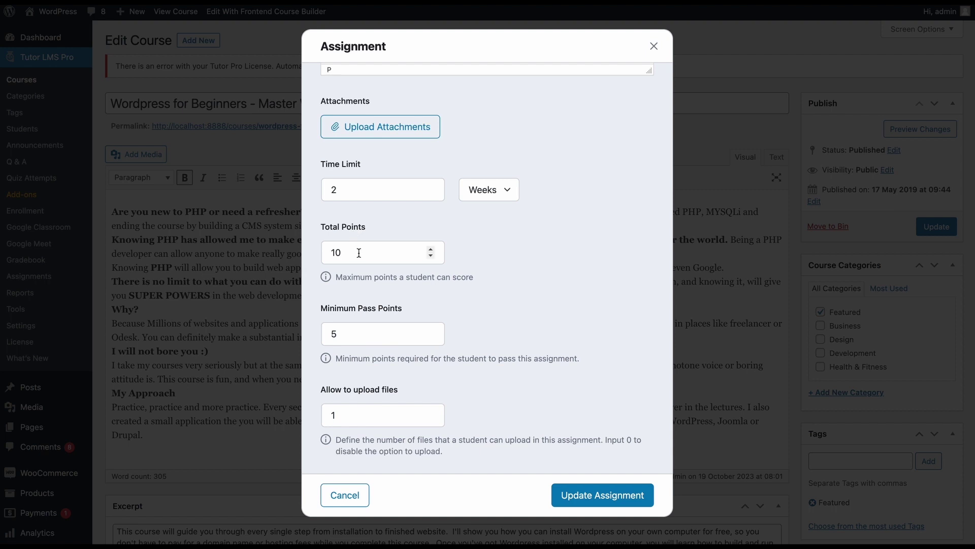
# Step: Raise the allowed file uploads for the assignment to 2
pyautogui.scroll(-2, 450, 330)
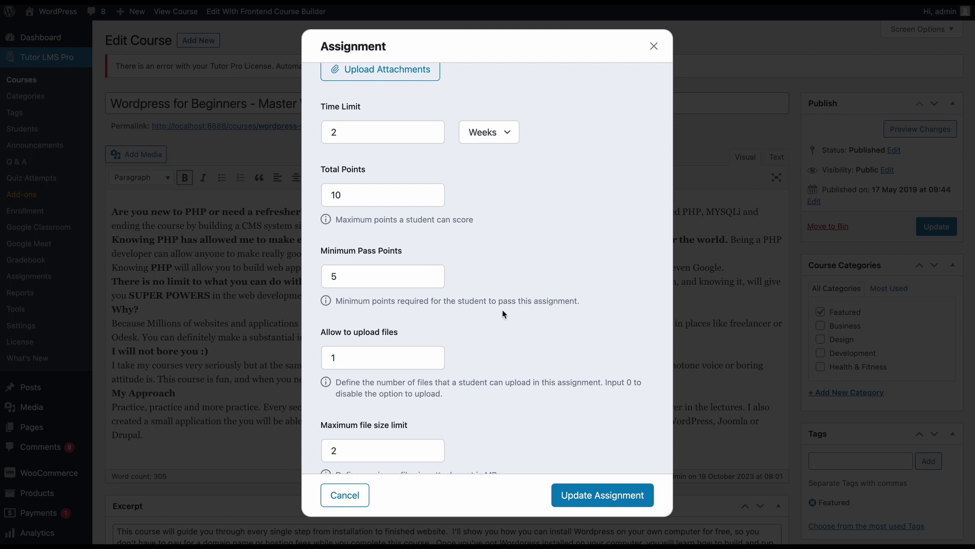
pyautogui.scroll(-2, 502, 309)
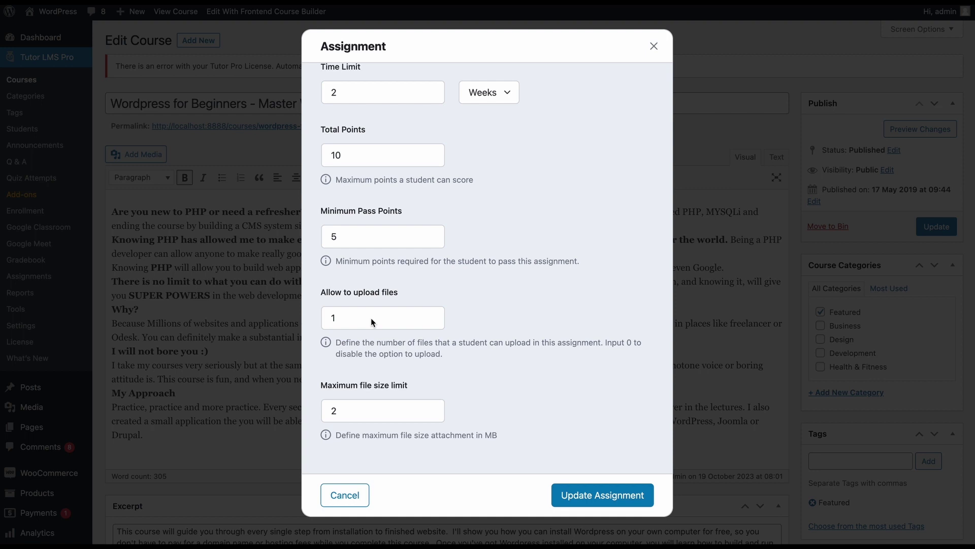
pyautogui.click(431, 315)
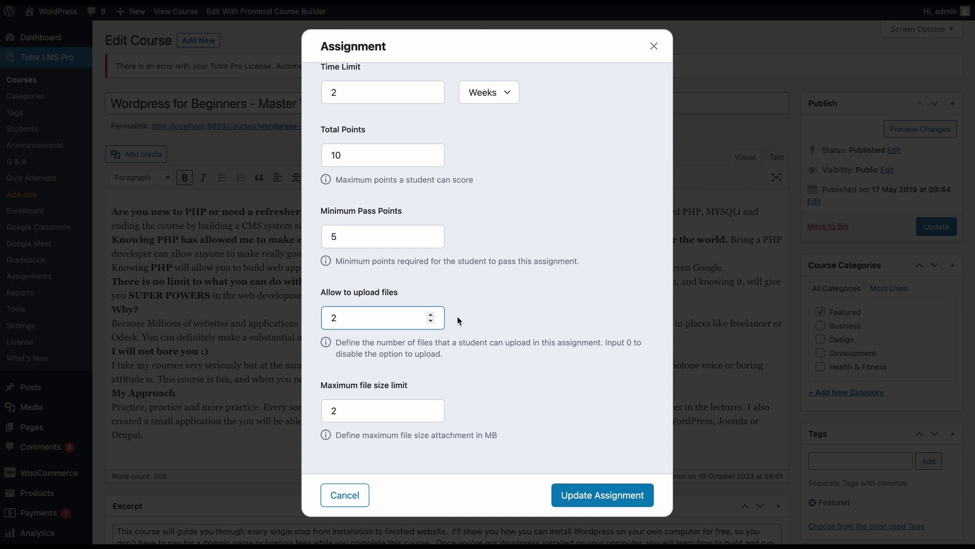
pyautogui.click(459, 316)
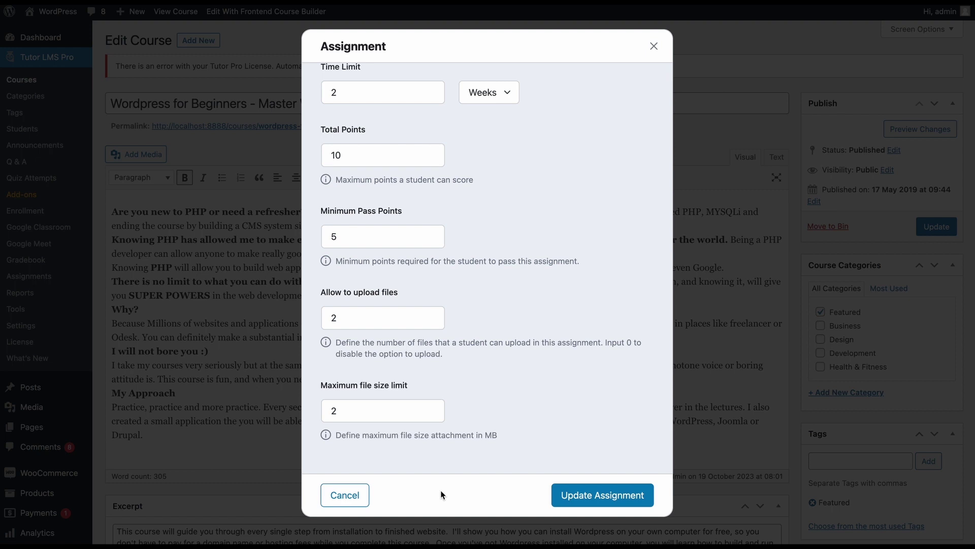
# Step: Fill in the WordPress fundamentals task description and attach the 122 KB assignment file
pyautogui.scroll(10, 617, 357)
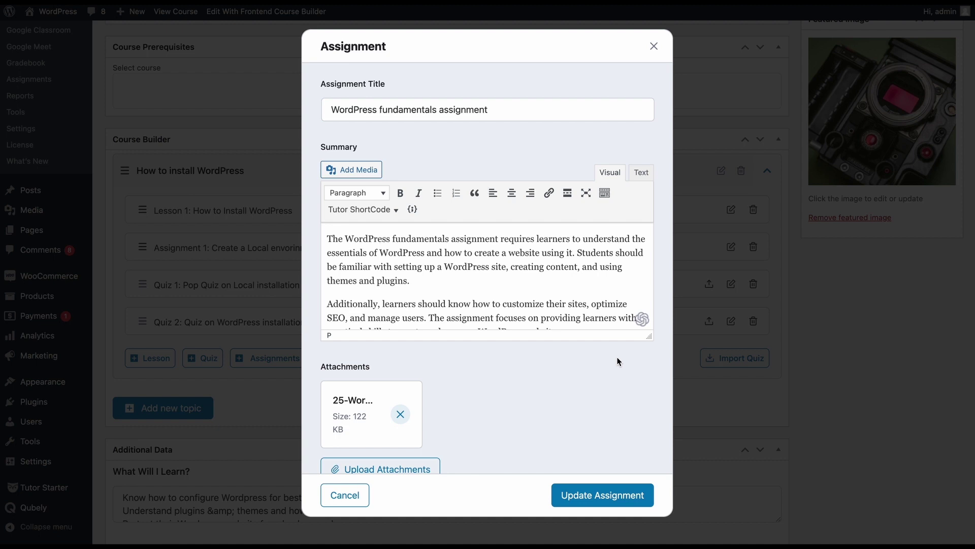
# Step: Save the assignment, check it sits under How to install WordPress, and update the course
pyautogui.click(599, 496)
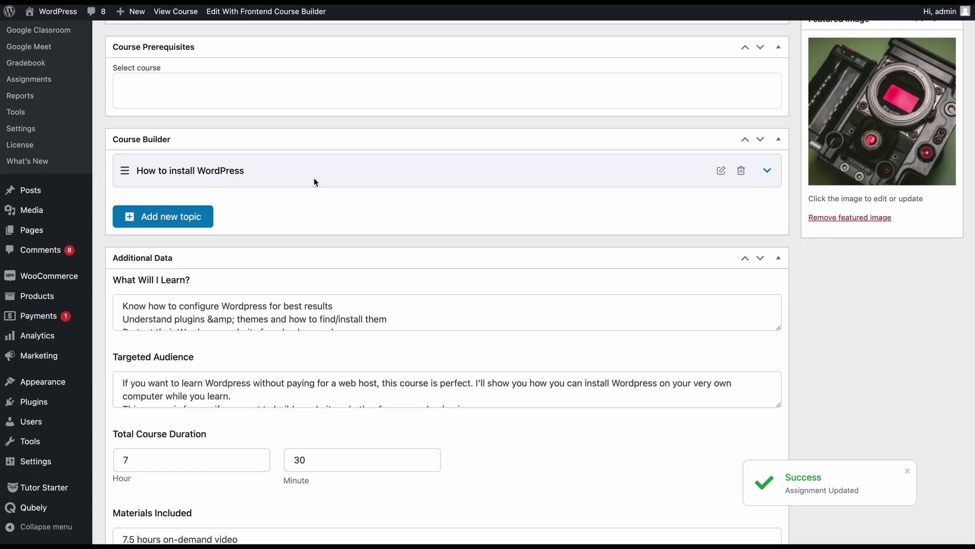
pyautogui.click(236, 173)
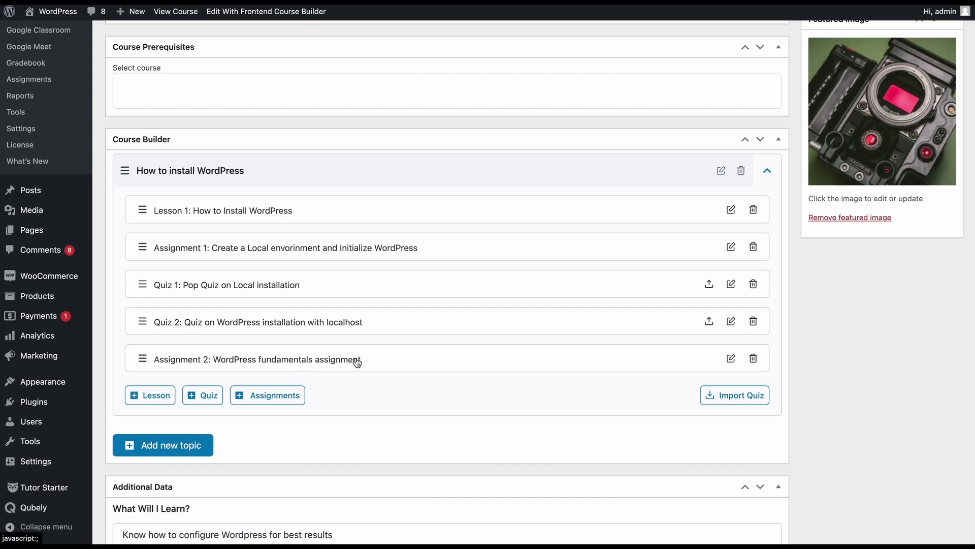
pyautogui.scroll(4, 446, 460)
pyautogui.scroll(-2, 446, 461)
pyautogui.scroll(-2, 446, 460)
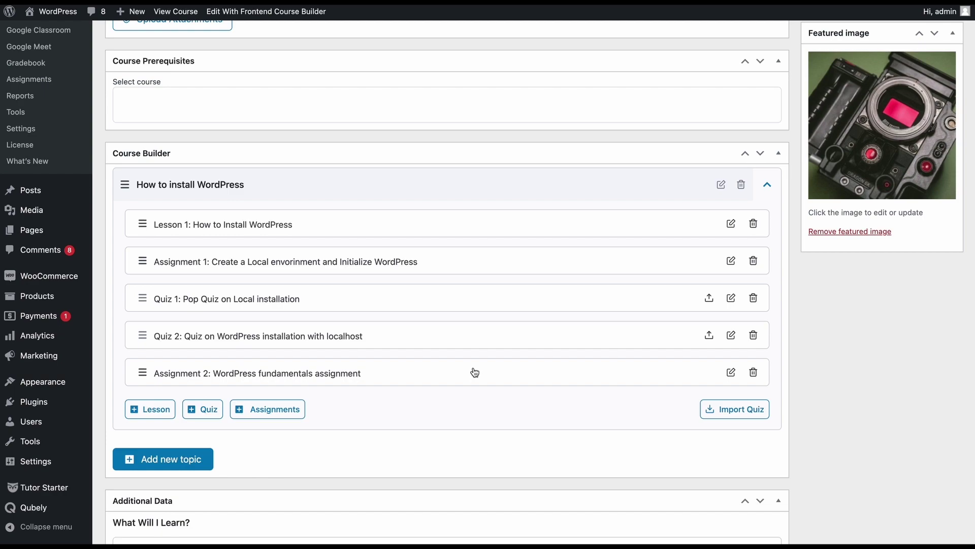
pyautogui.scroll(1, 806, 352)
pyautogui.scroll(15, 812, 345)
pyautogui.click(945, 227)
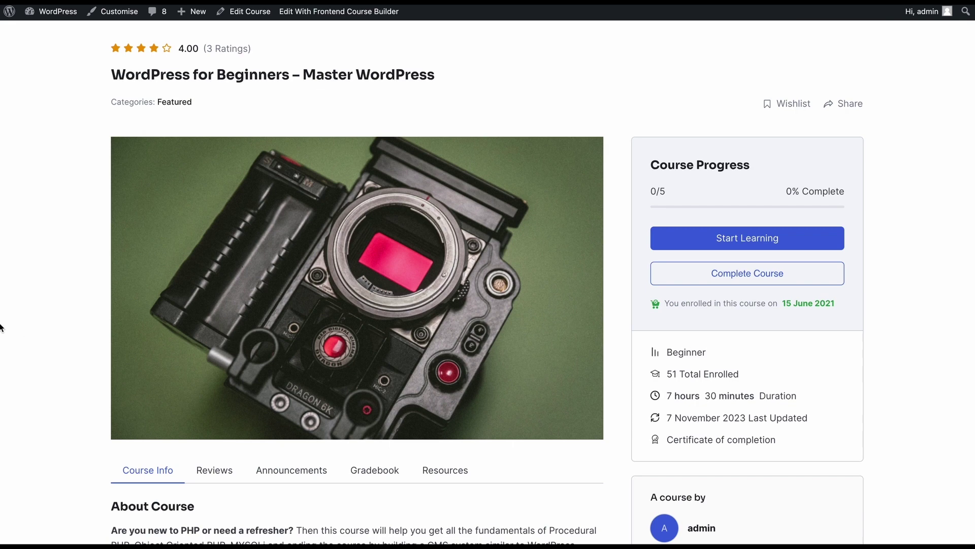
# Step: Open the WordPress fundamentals assignment from the course page's Course Content list
pyautogui.scroll(-5, 1, 431)
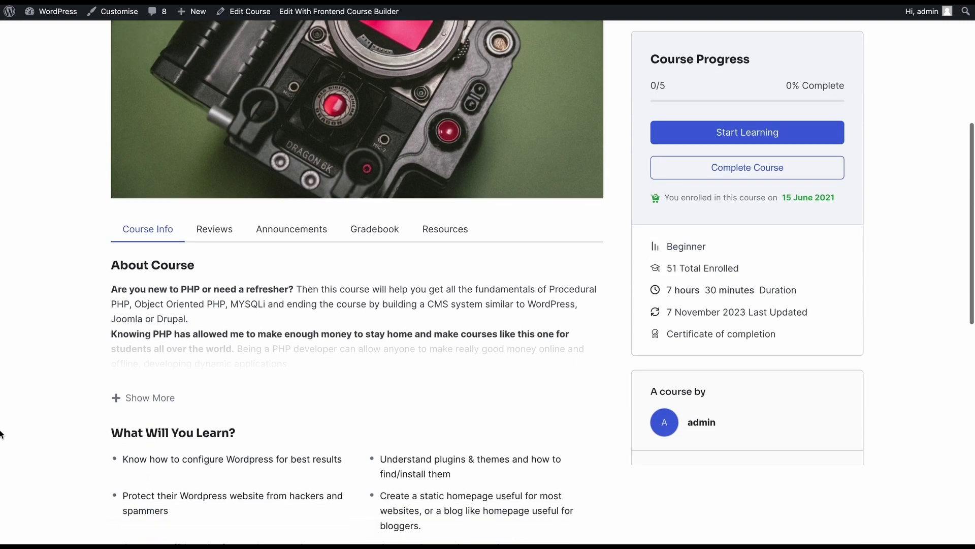
pyautogui.scroll(-6, 1, 431)
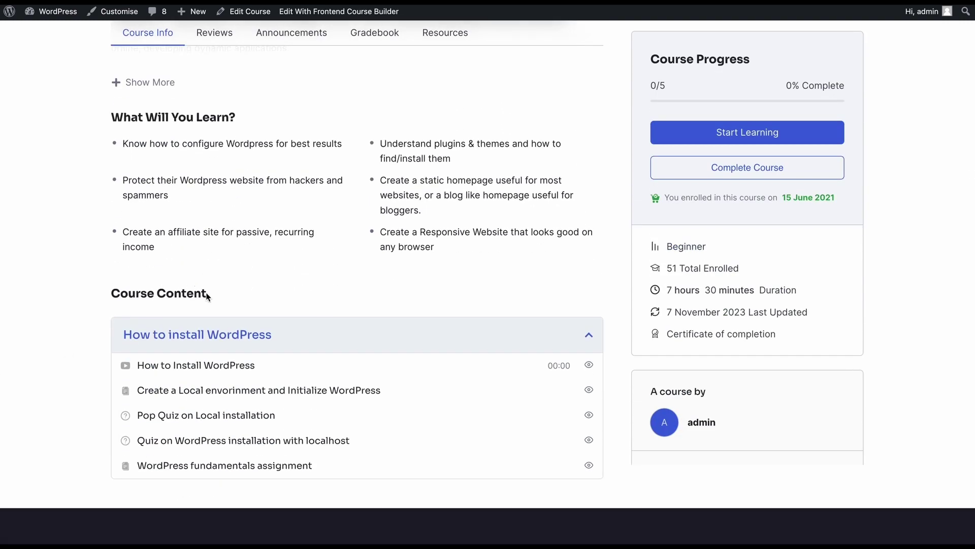
pyautogui.click(263, 470)
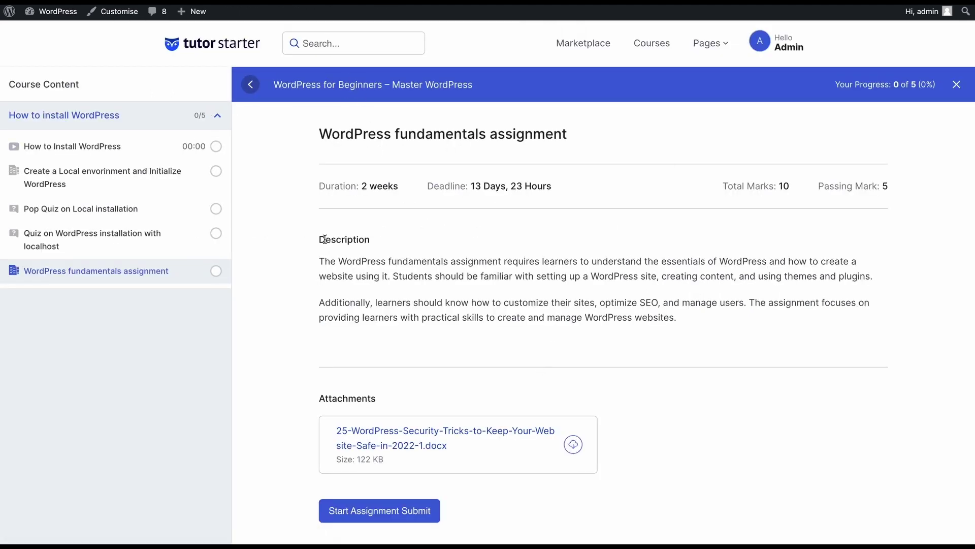
pyautogui.scroll(-1, 685, 441)
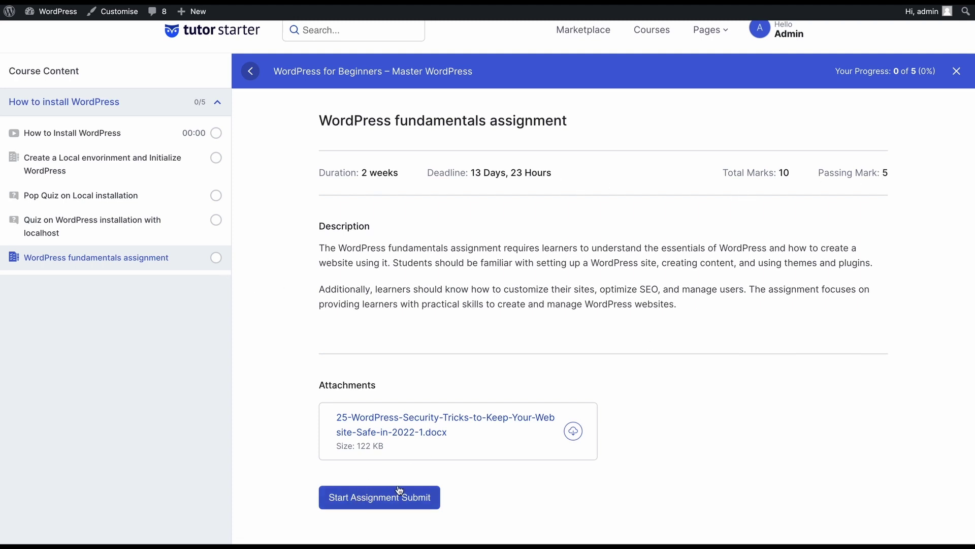
# Step: Submit the assignment with the pasted WordPress answer and 'Wordpress assignment 2.png' attached
pyautogui.click(411, 503)
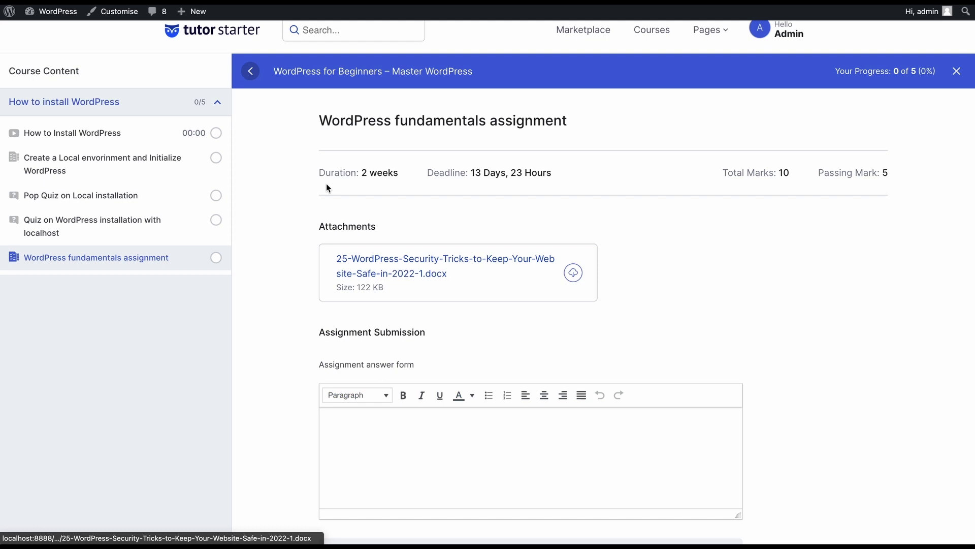
pyautogui.scroll(-3, 255, 496)
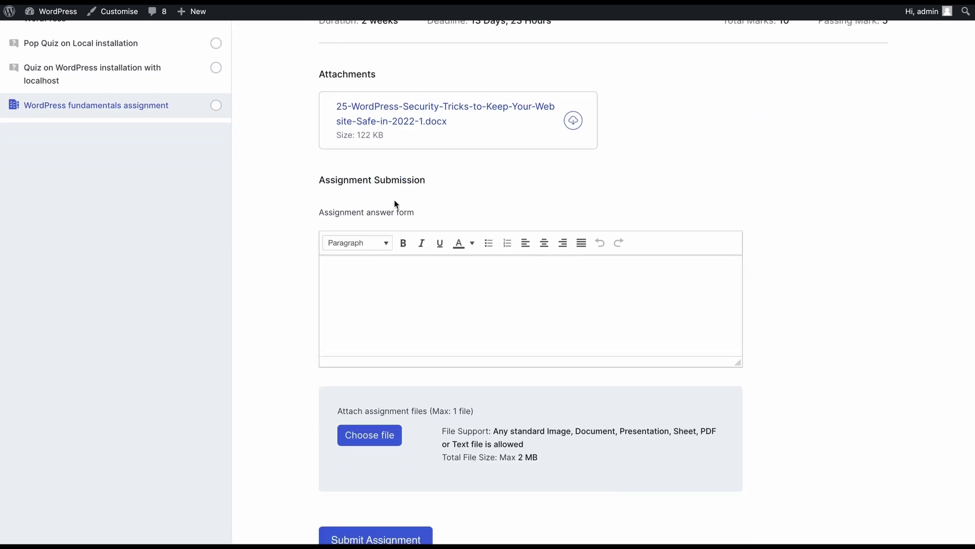
pyautogui.scroll(-2, 346, 451)
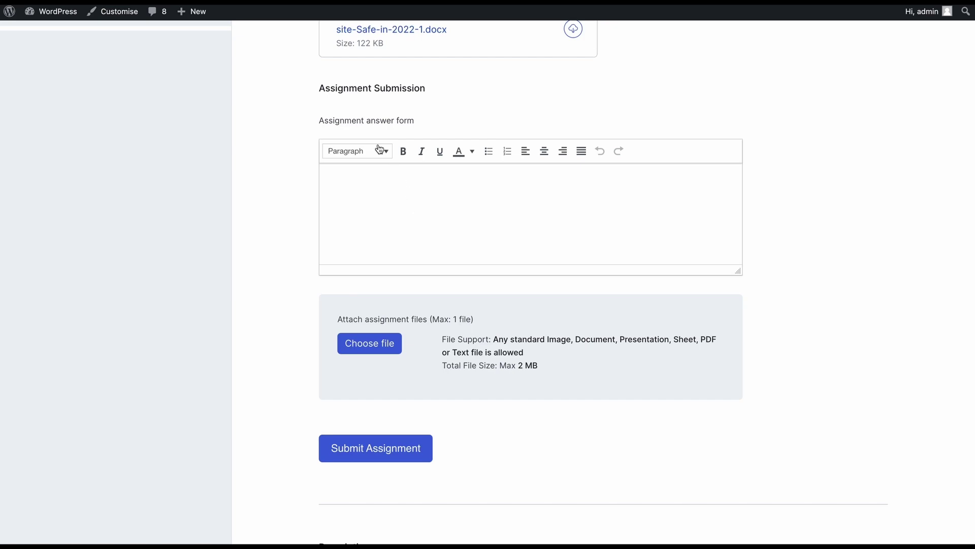
pyautogui.write('WordPress is a content management system that allows users to create and manage websites without requiring advanced technical skills. It uses a combination of pre-designed templates and customizable themes to enable users to publish content, add images and videos, and manage user interactions. WordPress also offers extensive customization options through its plugins and widgets, which can be added to enhance website functionality and improve user experience. Overall, WordPress is an accessible and versatile platform that offers users of all levels the ability to create high-quality websites quickly and efficiently.')
pyautogui.scroll(4, 273, 404)
pyautogui.scroll(1, 273, 405)
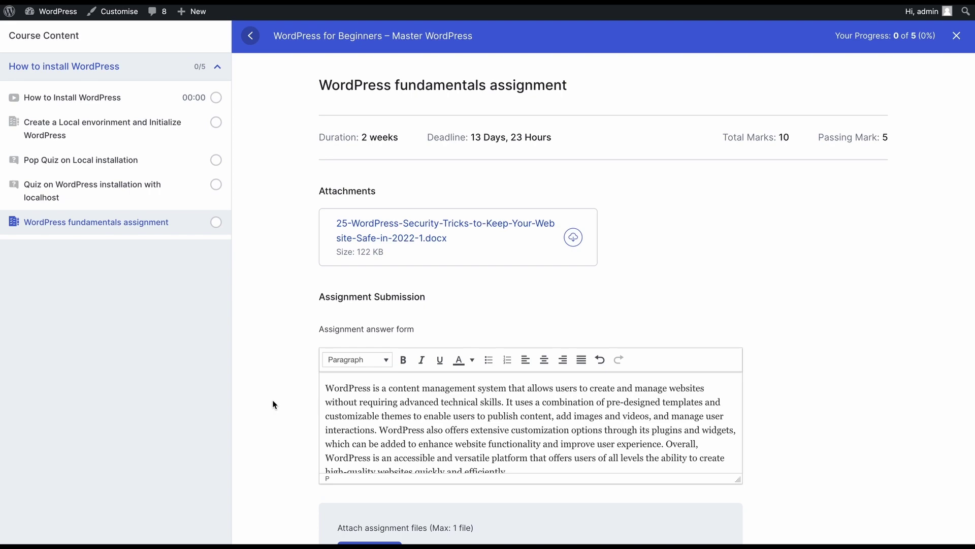
pyautogui.scroll(-3, 273, 405)
pyautogui.scroll(-3, 370, 200)
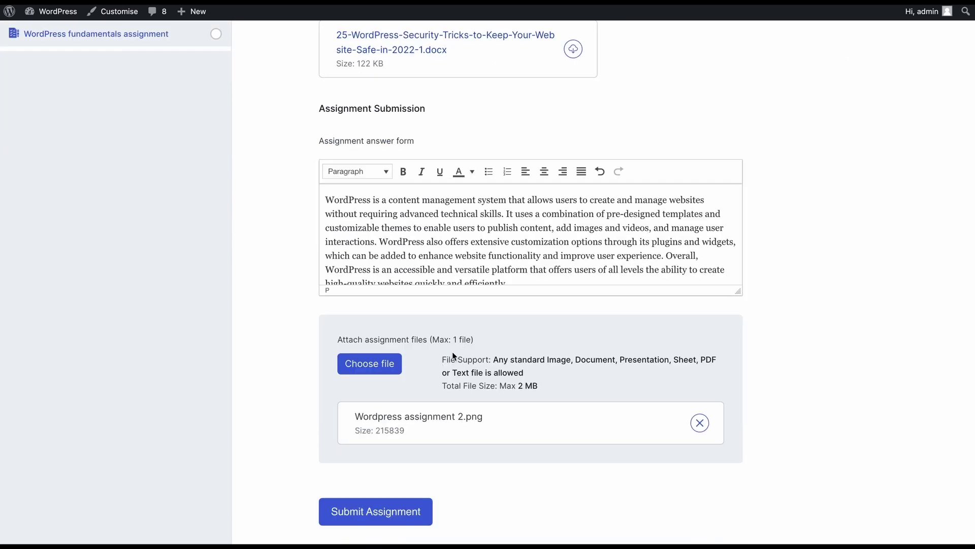
pyautogui.click(370, 511)
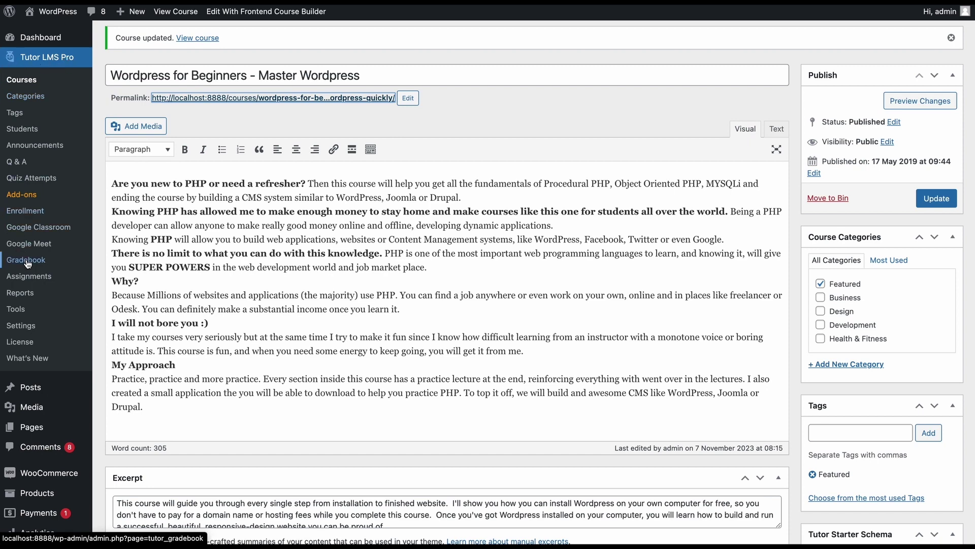
# Step: Open the Assignments page listing the pending WordPress fundamentals submission
pyautogui.click(28, 277)
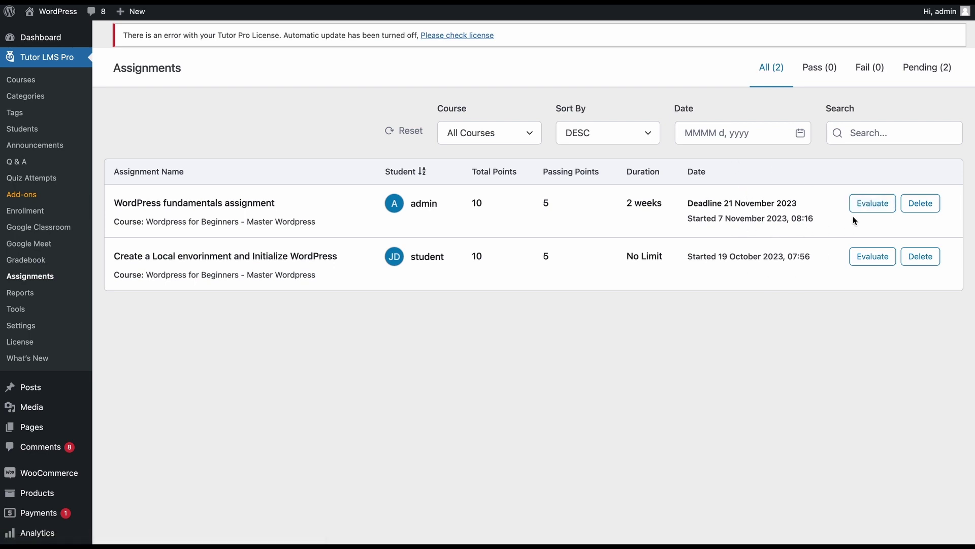
# Step: Evaluate the admin's submission with 8 points and feedback 'Well done.'
pyautogui.click(873, 203)
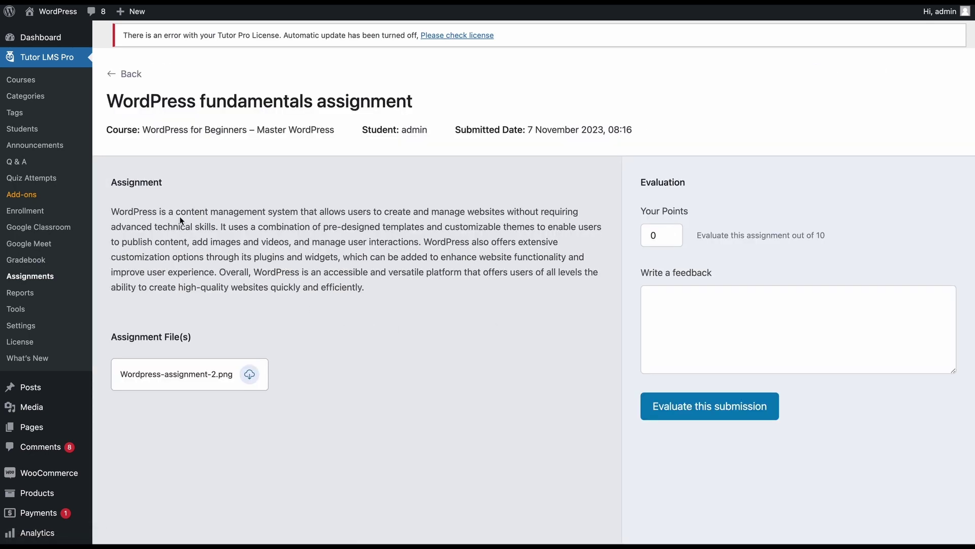
pyautogui.scroll(-2, 413, 379)
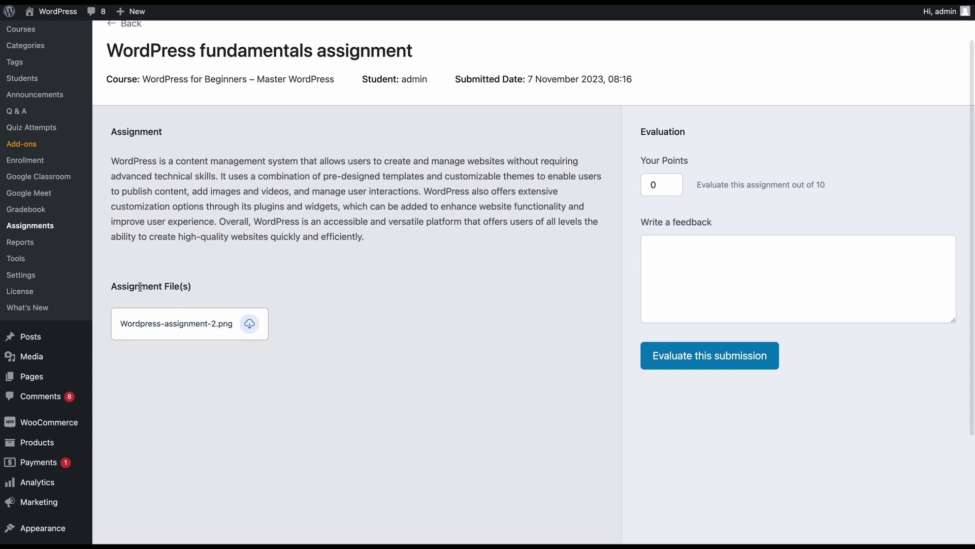
pyautogui.scroll(2, 339, 358)
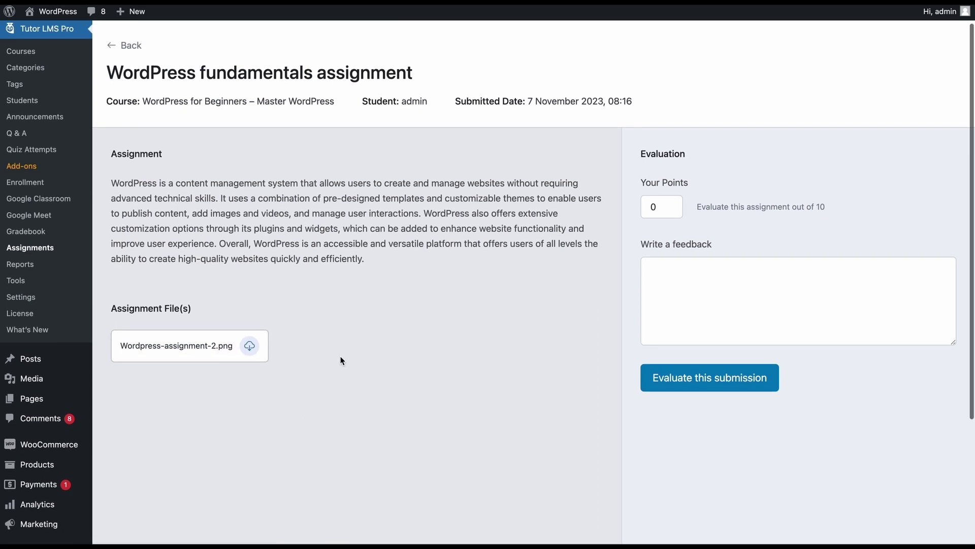
pyautogui.scroll(-1, 341, 360)
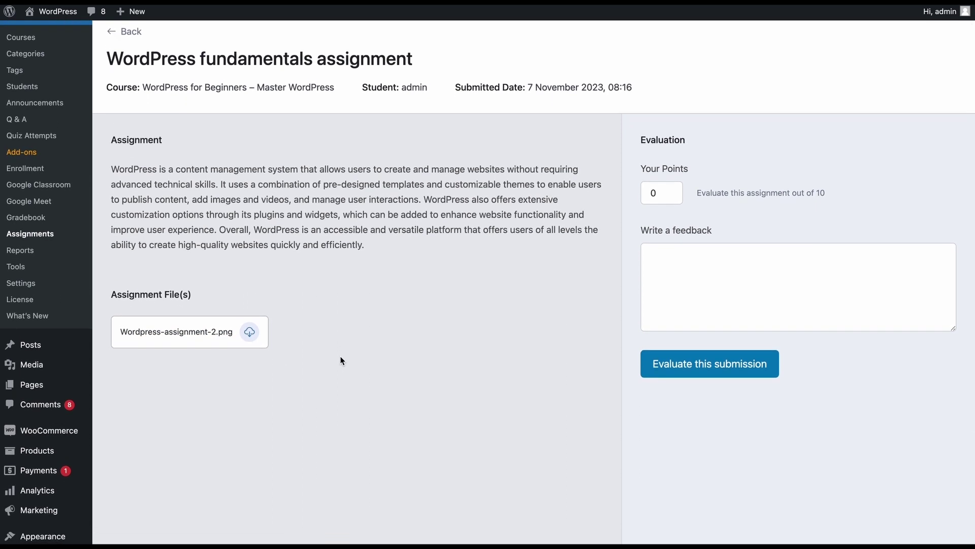
pyautogui.click(655, 193)
pyautogui.write('8')
pyautogui.click(687, 263)
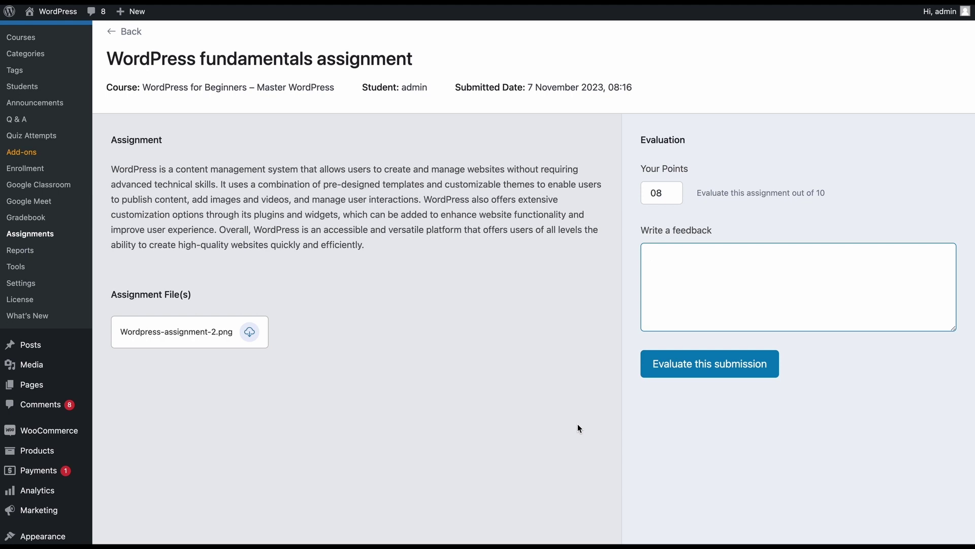
pyautogui.write('Well done.')
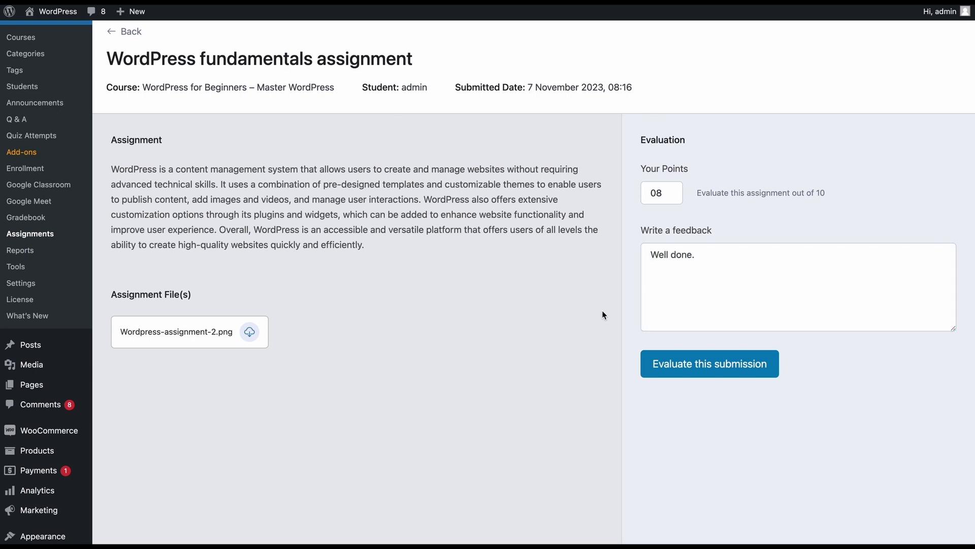
pyautogui.click(688, 363)
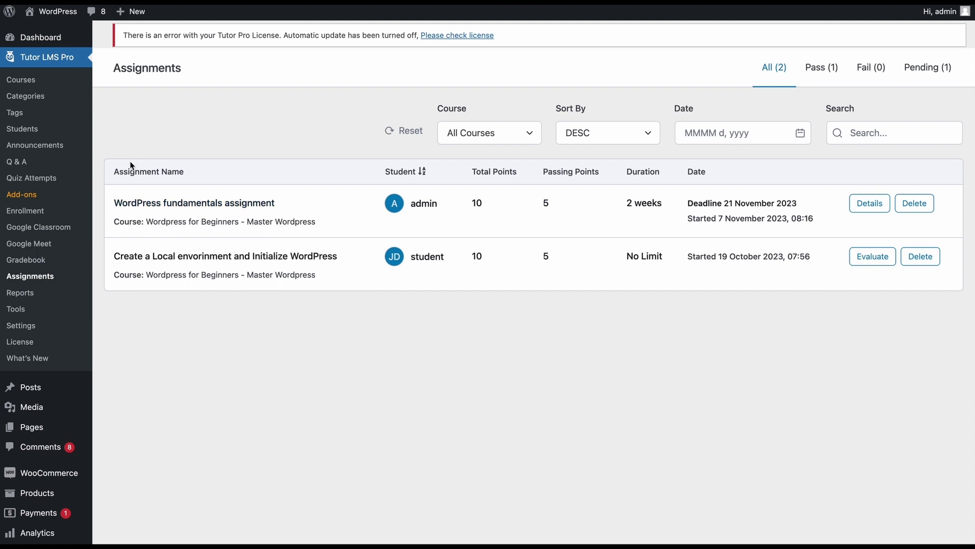
# Step: Open the graded WordPress fundamentals assignment's details to see 08 marks, Passed and 'Well done.'
pyautogui.click(866, 206)
pyautogui.click(879, 203)
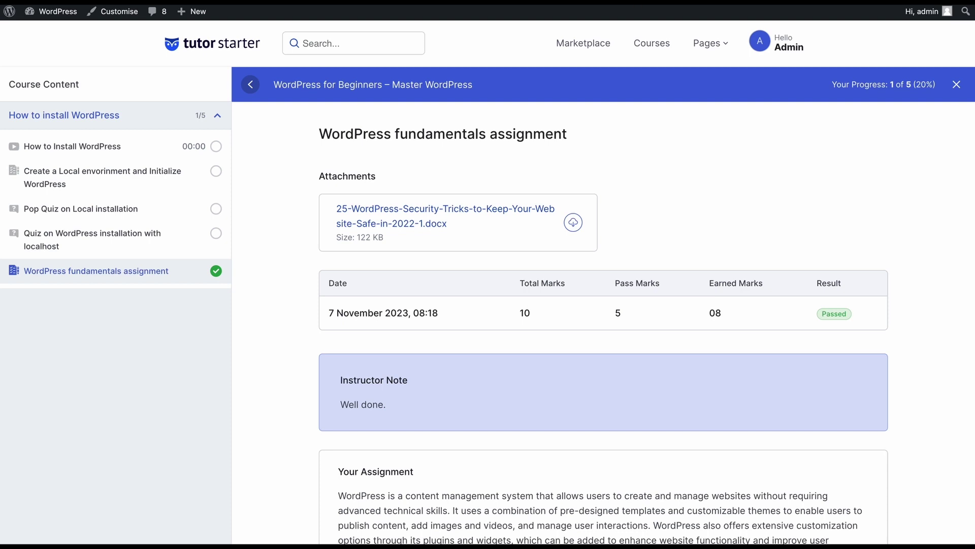
pyautogui.scroll(-1, 335, 256)
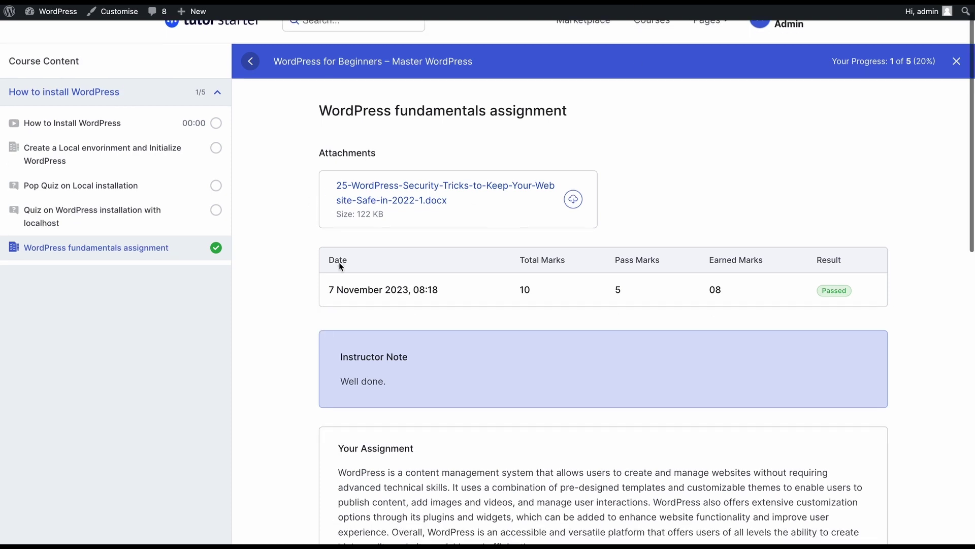
pyautogui.scroll(-1, 339, 262)
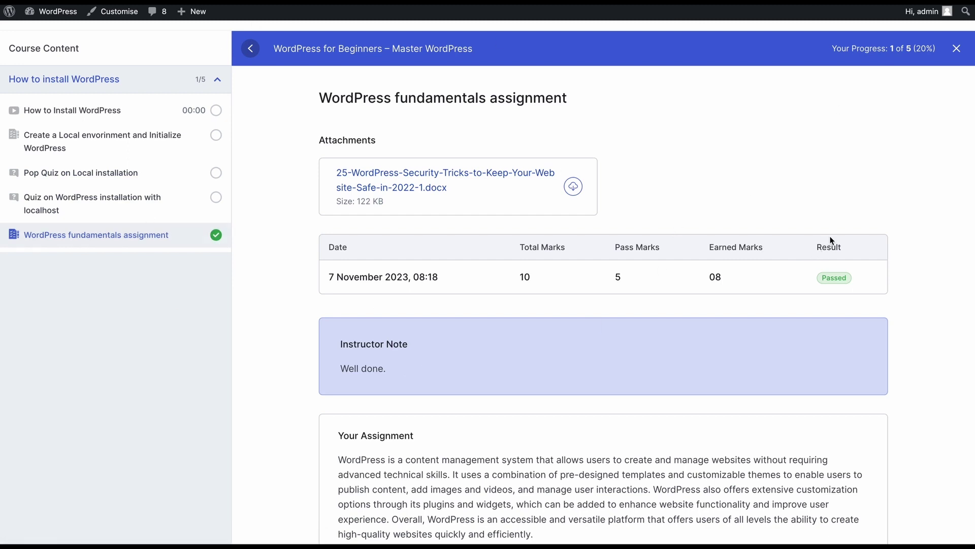
pyautogui.click(817, 276)
pyautogui.scroll(1, 740, 278)
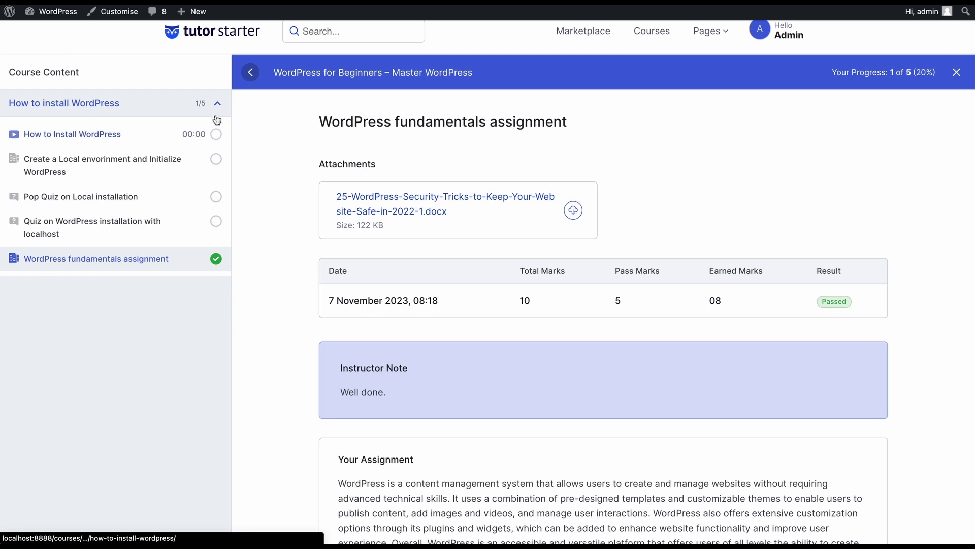